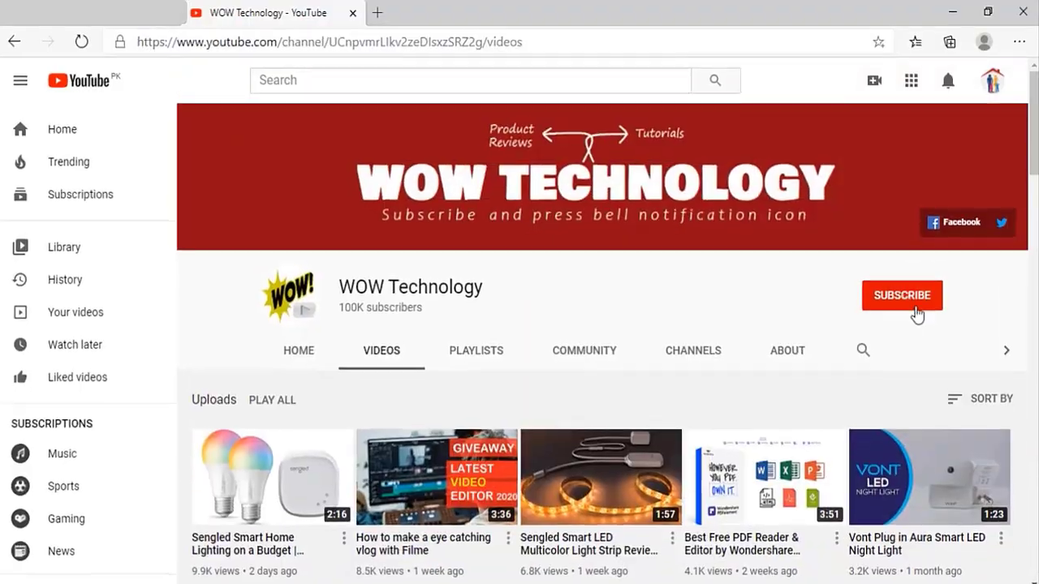
Step: Subscribe to the WOW Technology YouTube channel with notifications set to All
click(915, 311)
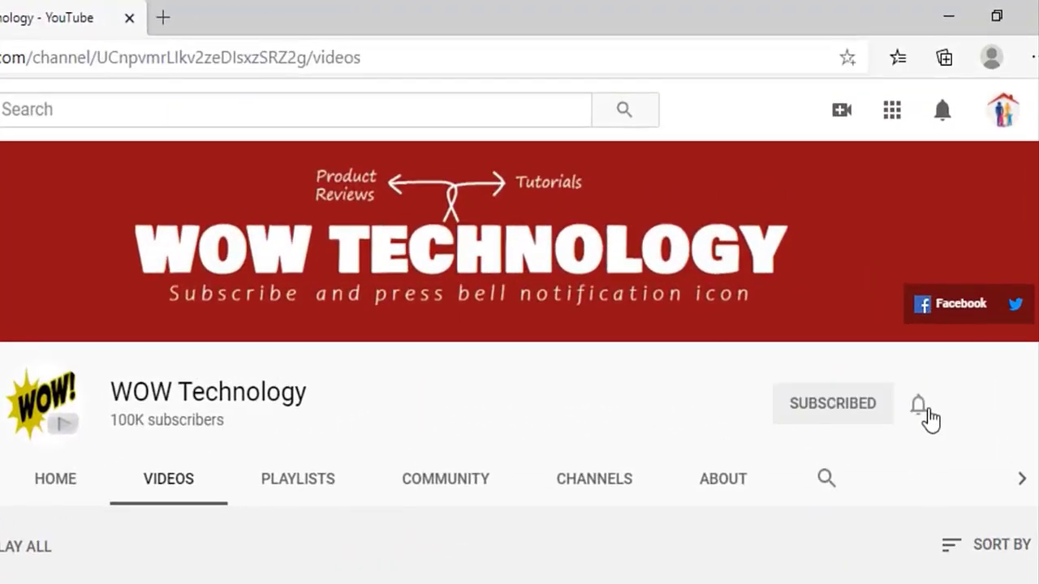
click(927, 410)
click(922, 465)
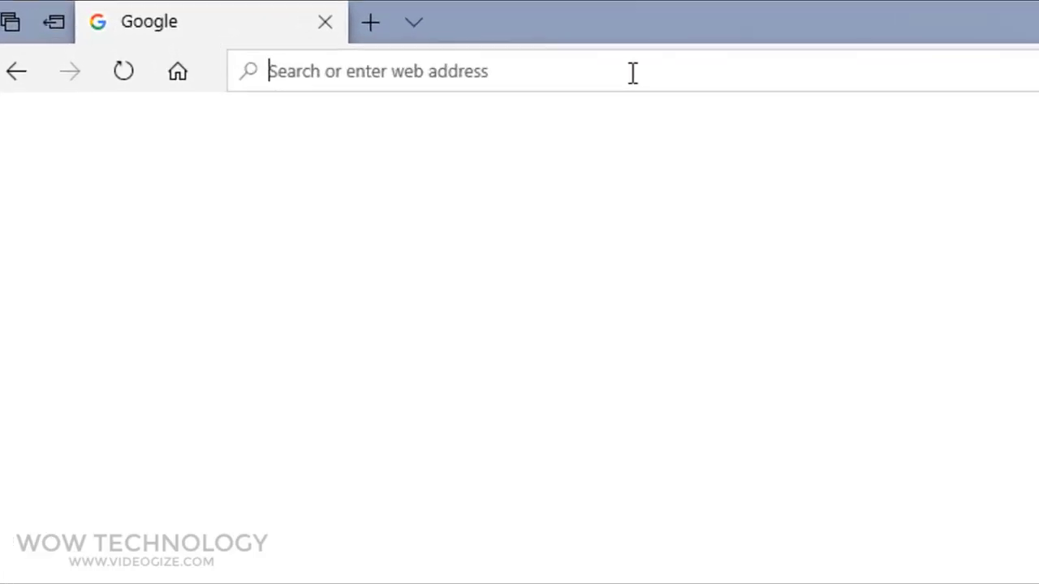
Step: Load kopkeys.com and browse down to the Windows 10 Pro OEM CD-KEY GLOBAL product
text(kopkeys.com/software/security_soft.html)
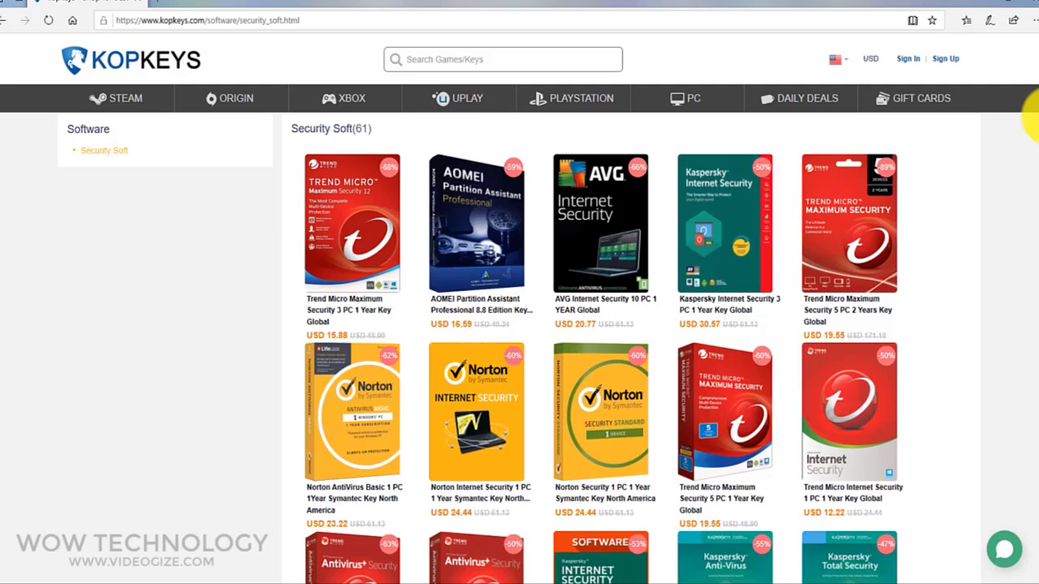
drag(1034, 122, 1033, 420)
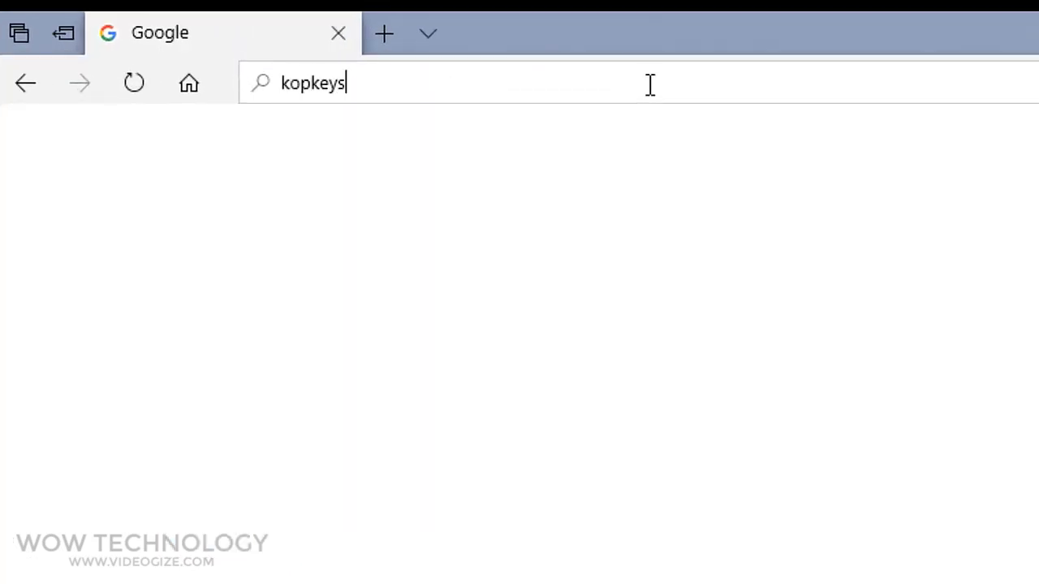
Step: Load kopkeys.com and search the store for 'windows 10'
text(com)
key(Return)
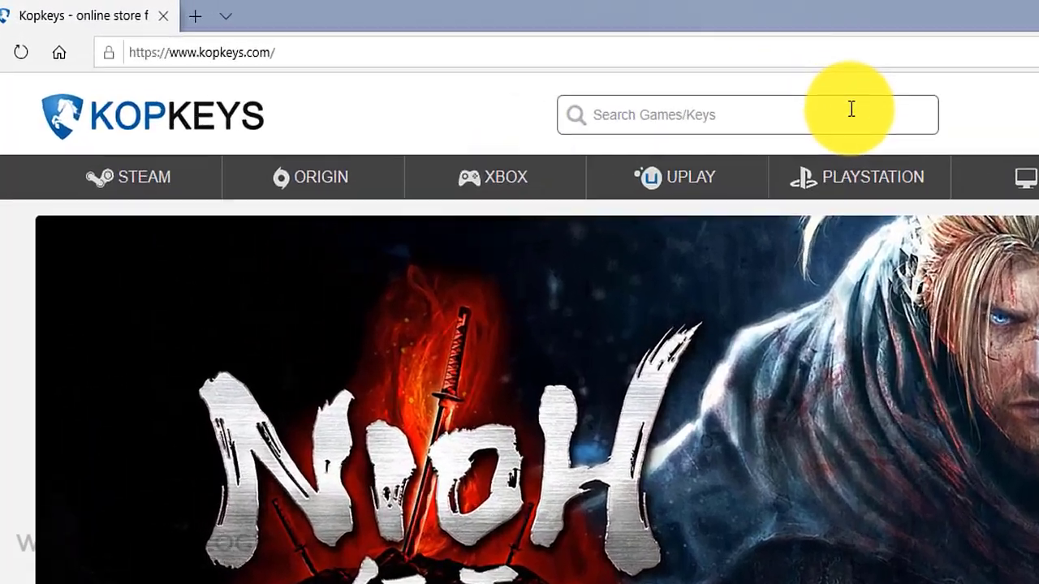
click(559, 69)
text(win)
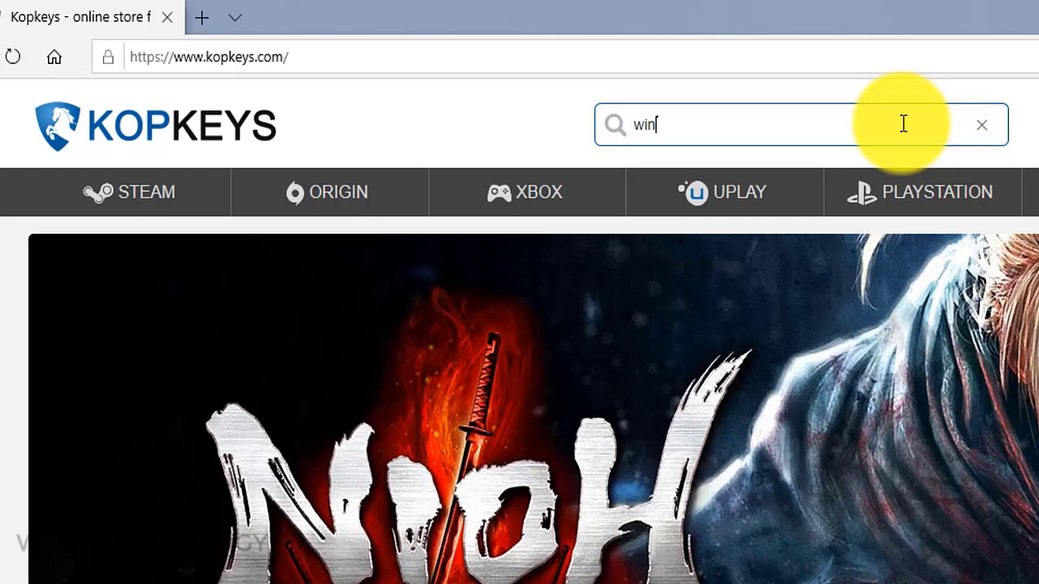
text(dows 10)
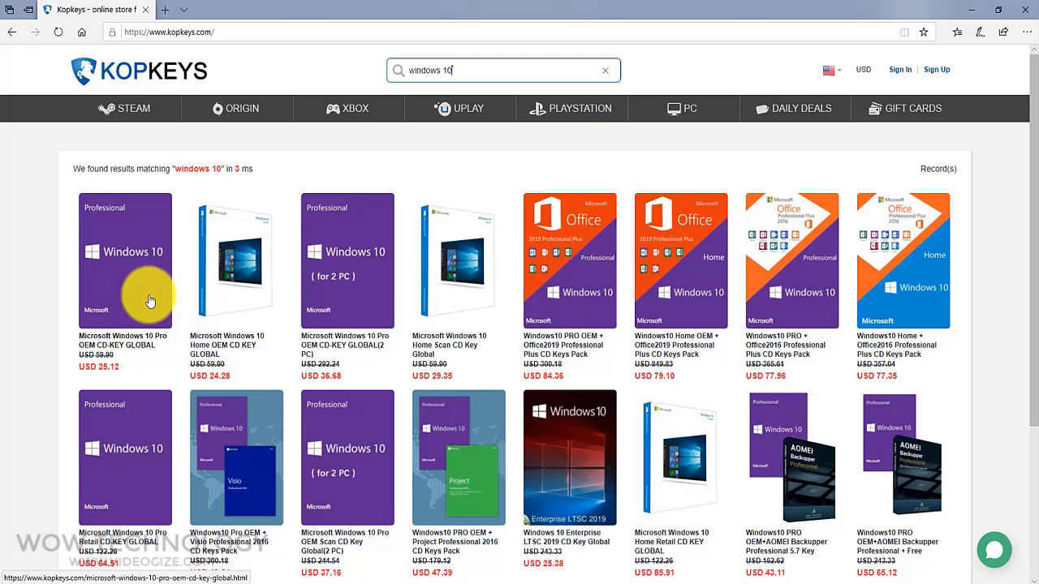
Step: Open the Windows 10 Pro OEM product and choose Buy Now to reach sign-in
click(150, 301)
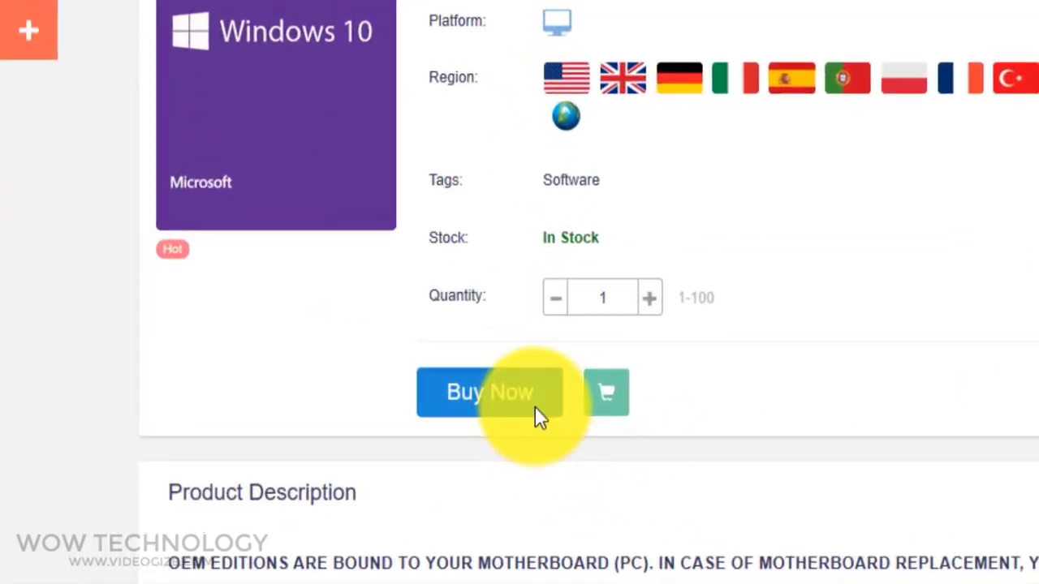
click(262, 496)
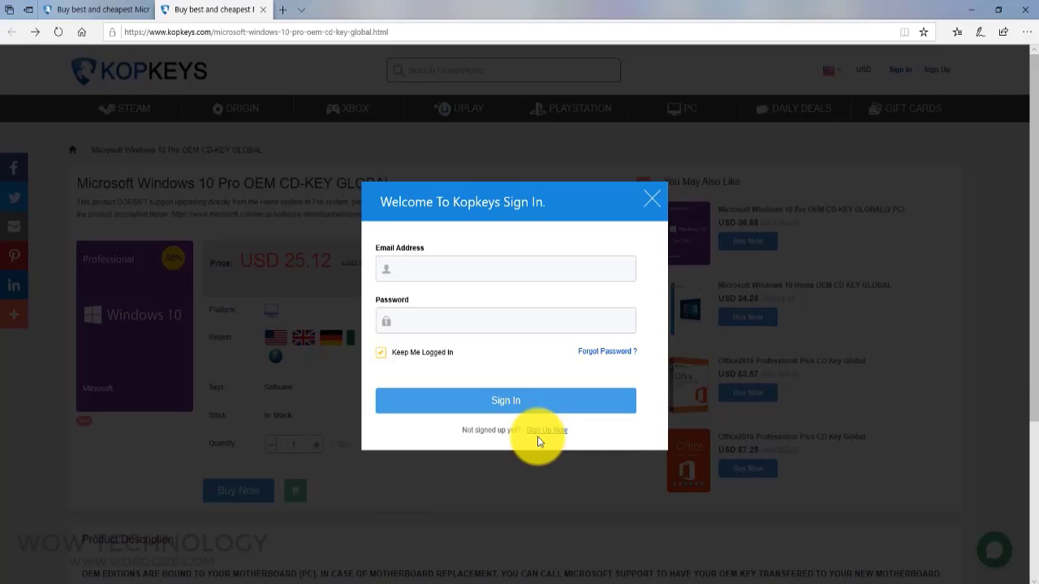
Step: Register a new Kopkeys account with an e-mail address, password and first name
click(542, 431)
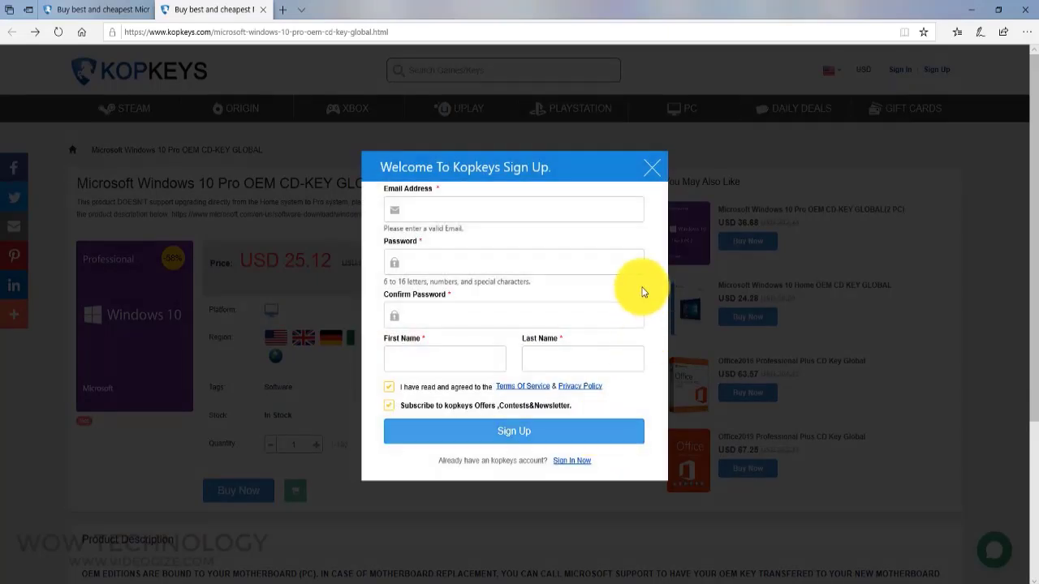
click(484, 209)
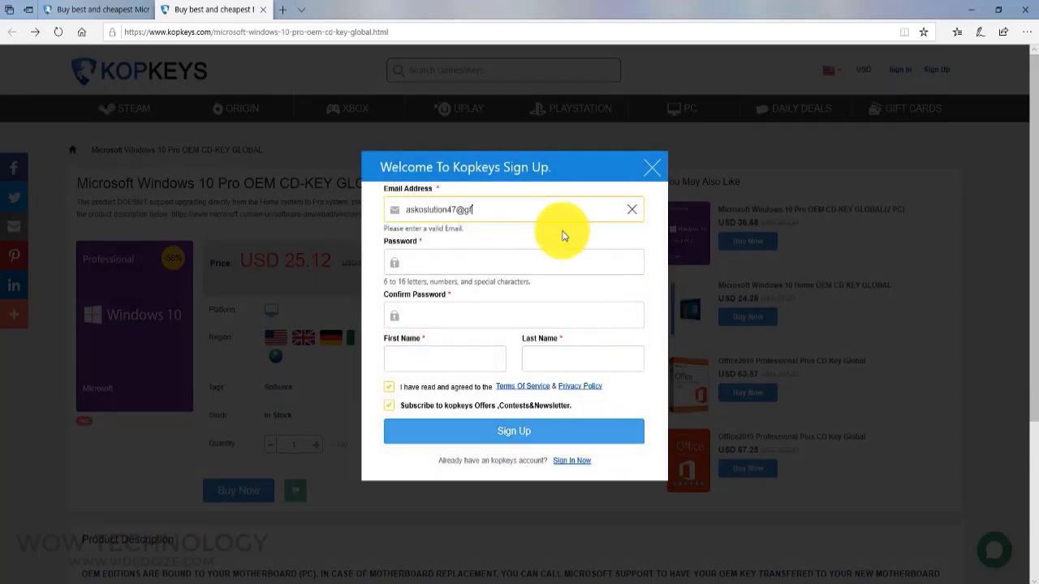
key(Tab)
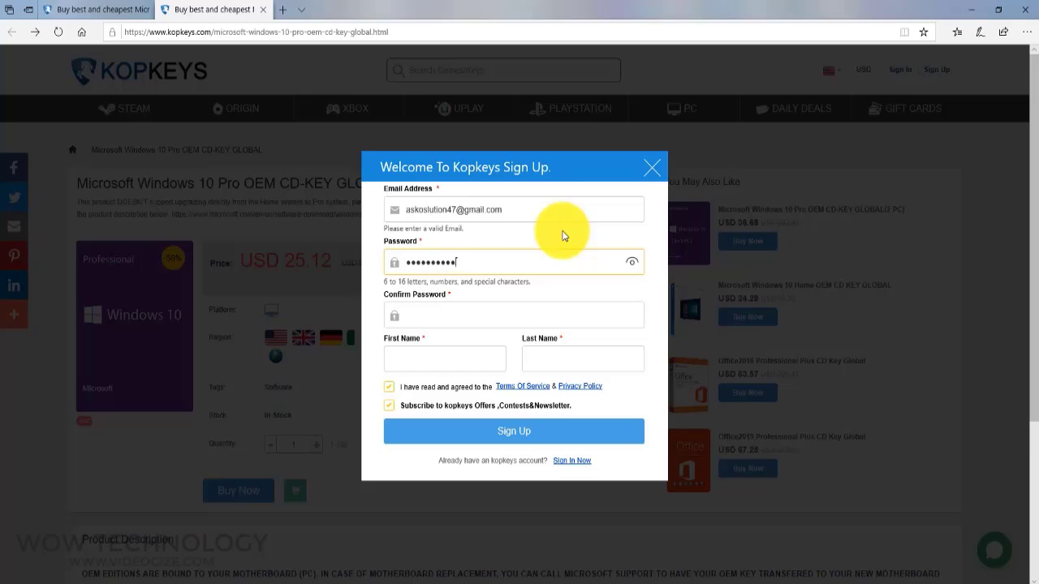
key(Tab)
click(454, 362)
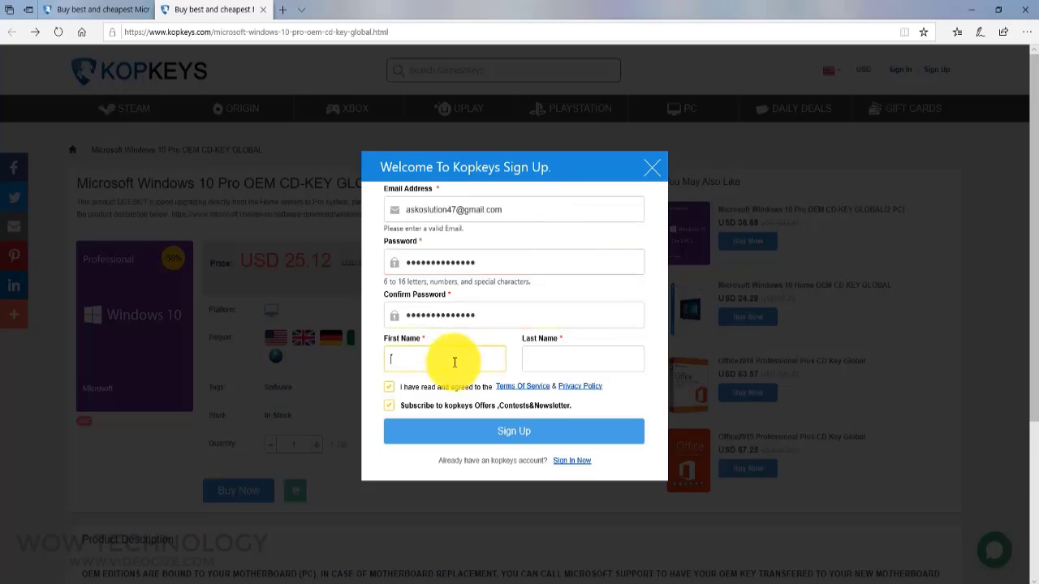
click(423, 431)
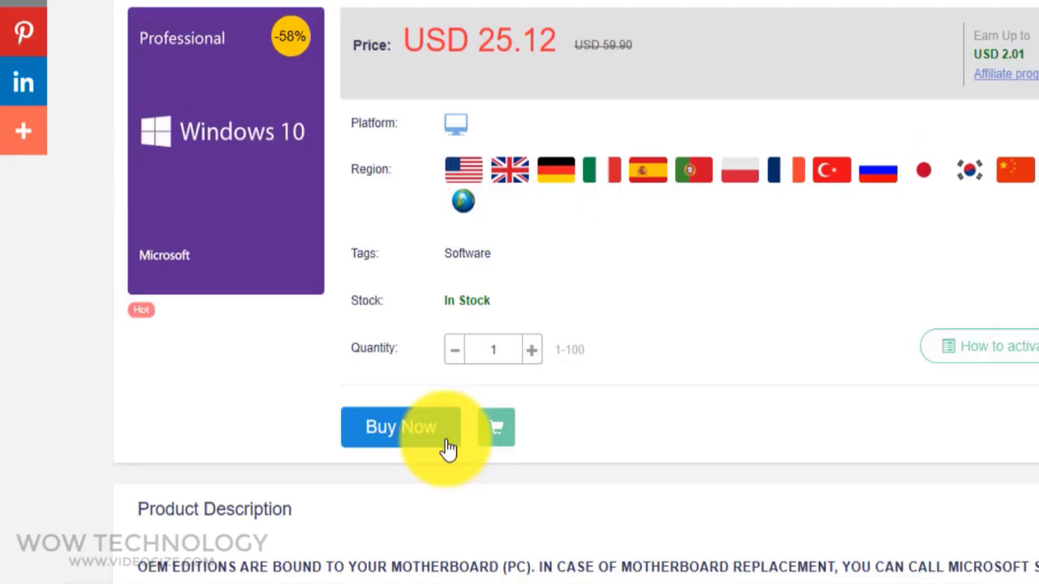
Step: Check out the Windows 10 Pro key and enter promotion code 'wow'
click(448, 449)
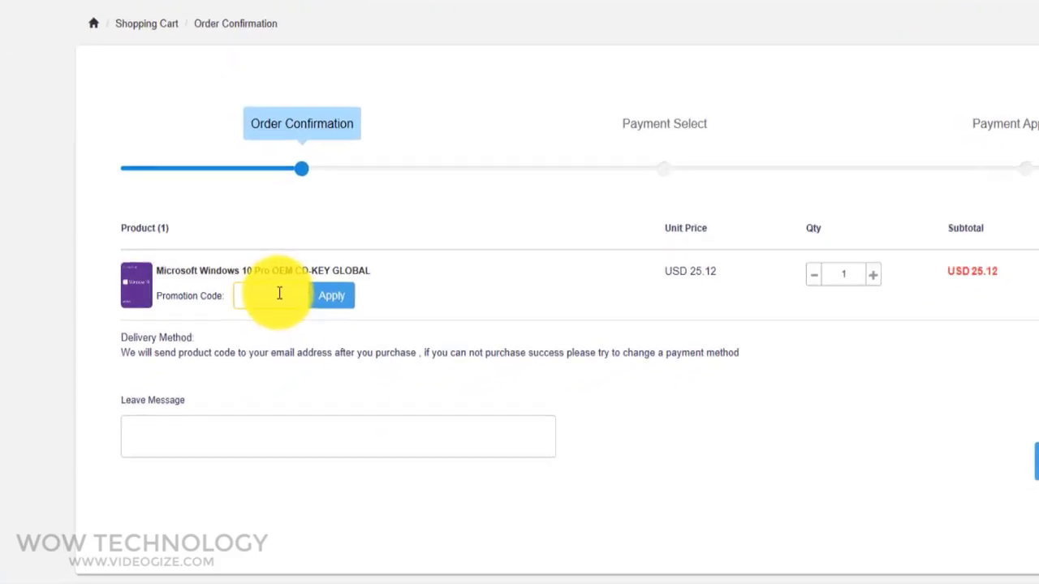
click(207, 360)
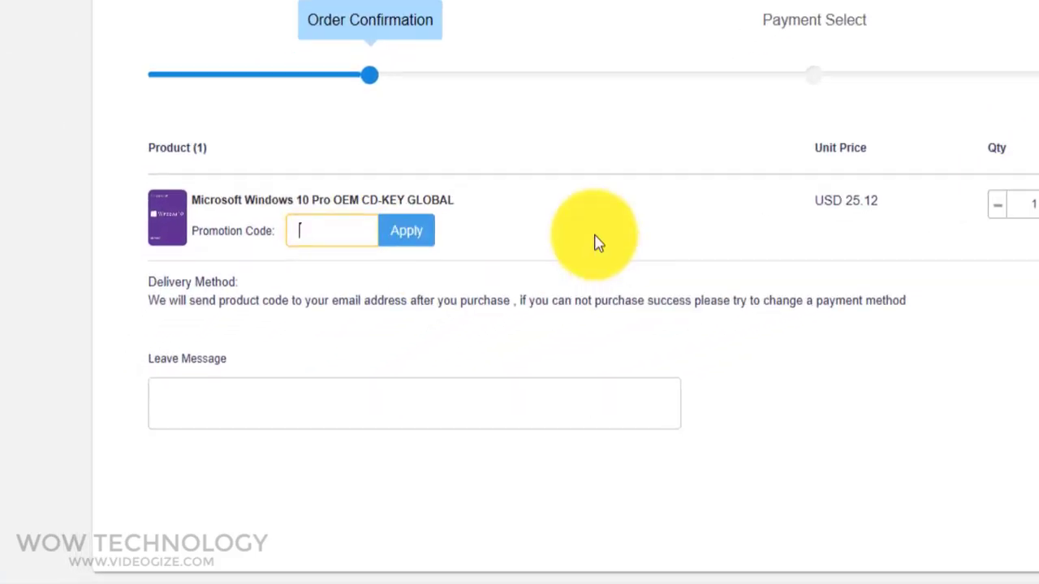
text(wow)
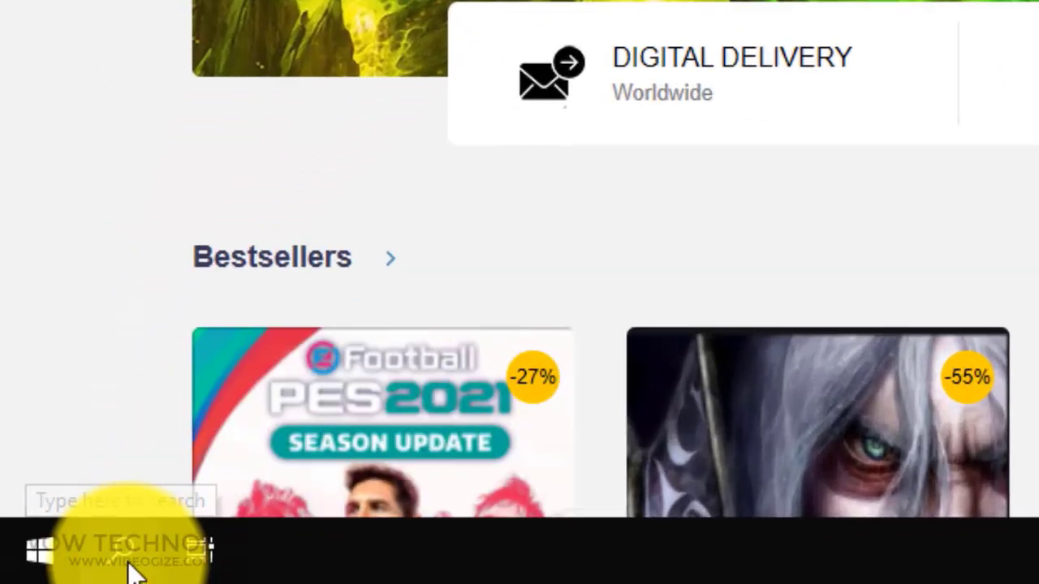
Step: Search Windows for 'activation' and open Activation settings
click(69, 566)
text(activ)
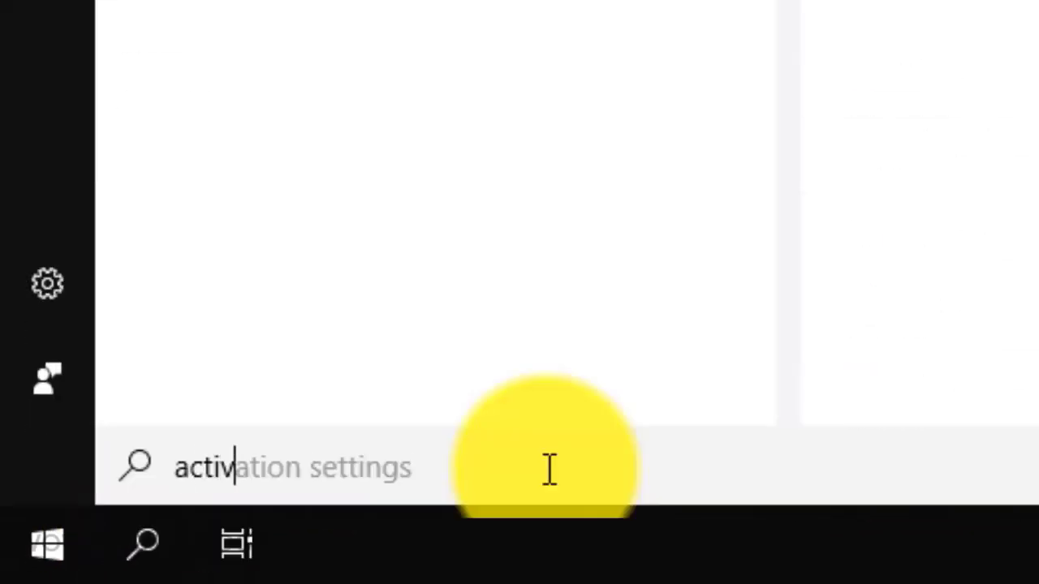
text(ation)
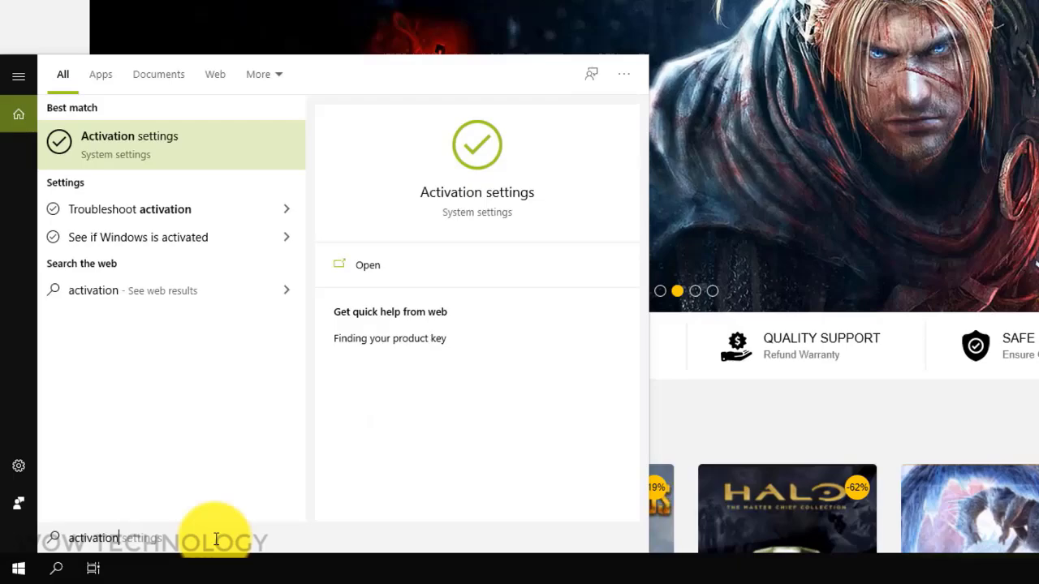
click(206, 153)
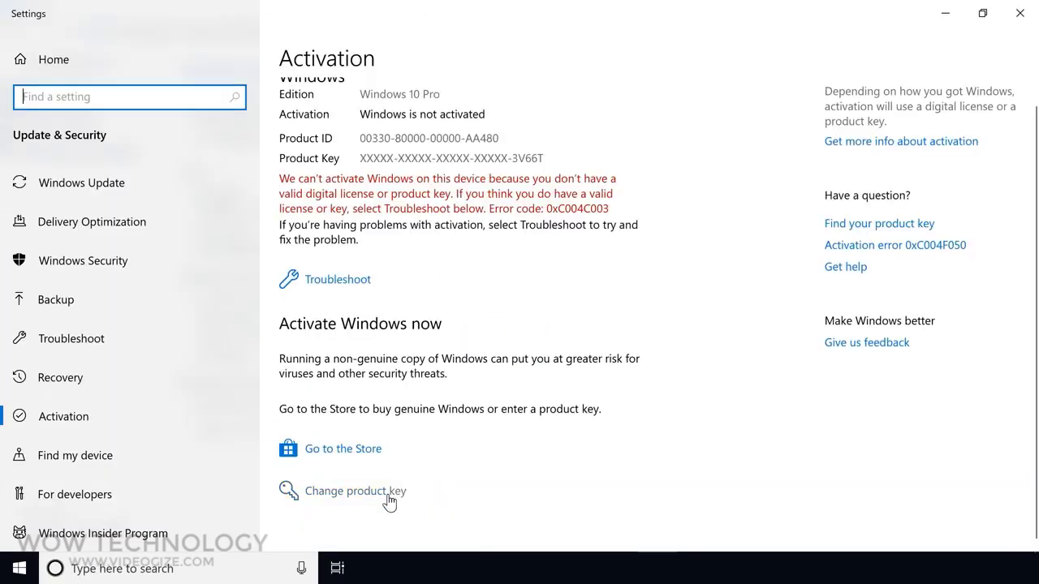
Step: Enter the purchased product key, activate Windows 10 Pro, and dismiss the success message
click(387, 495)
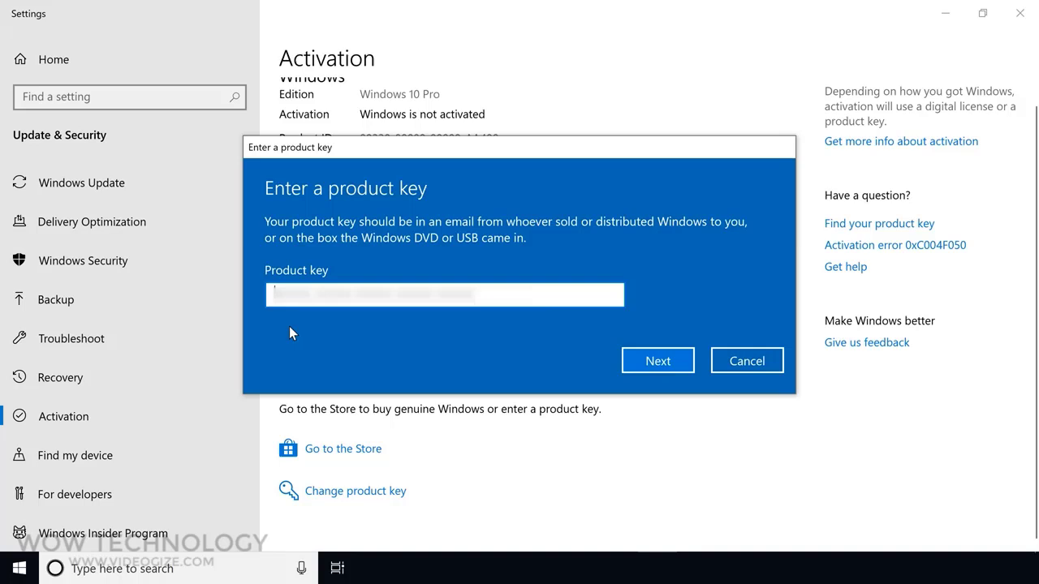
text(XXXXX-XXXXX)
text(XXXXX)
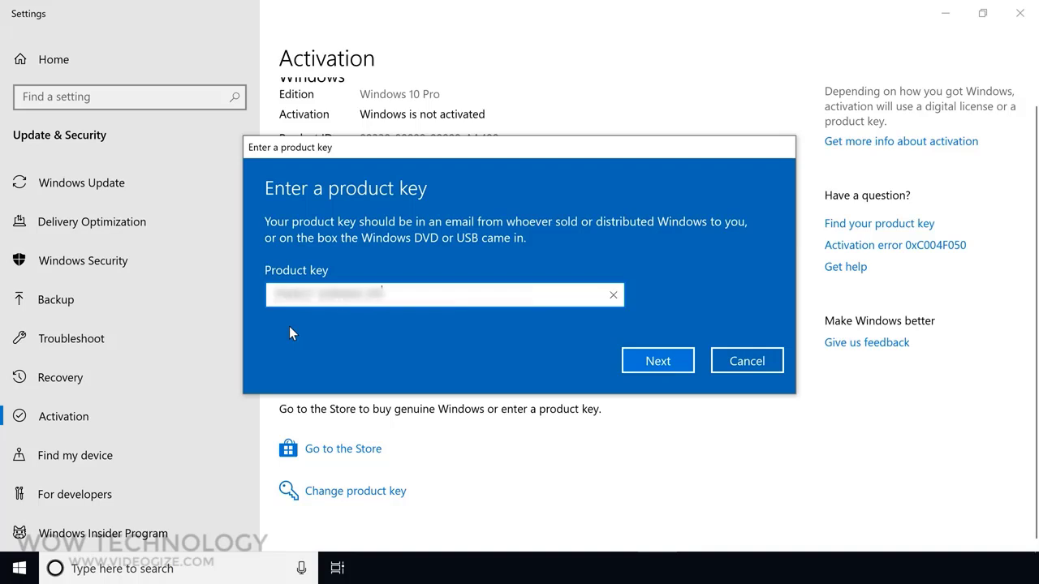
text(XXXXXXXXXXXXX)
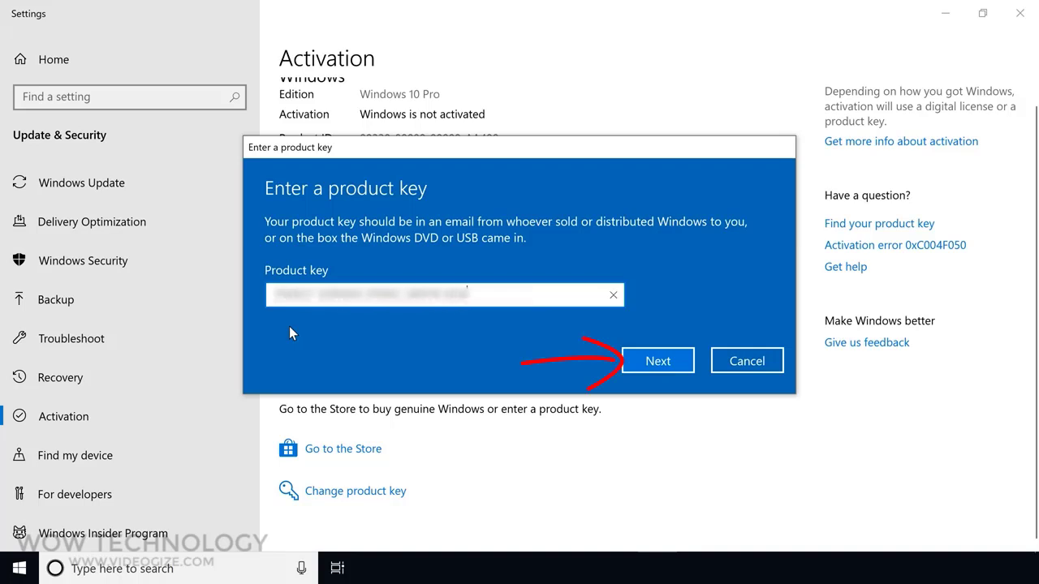
text(XXX)
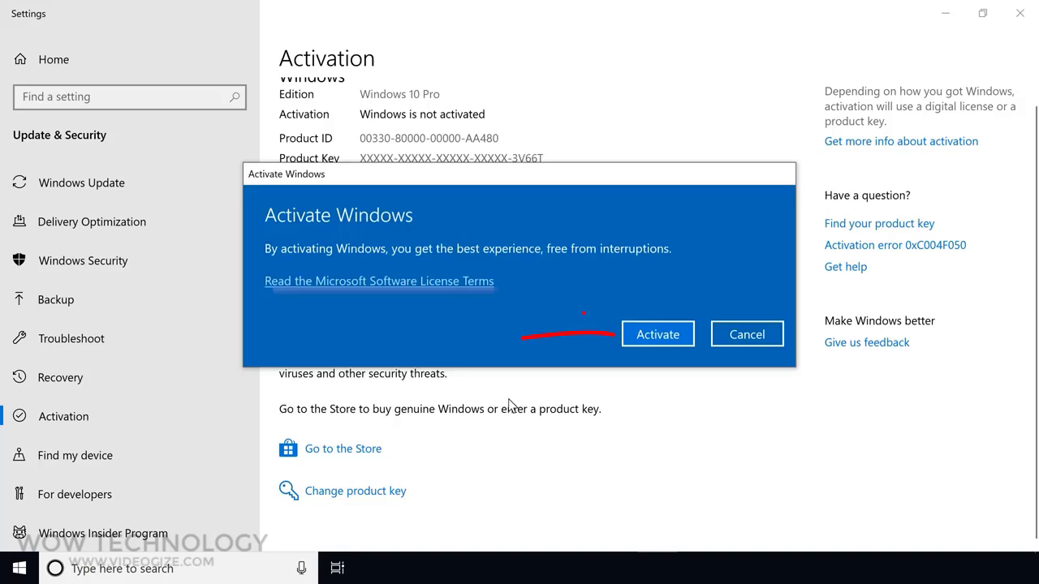
click(658, 334)
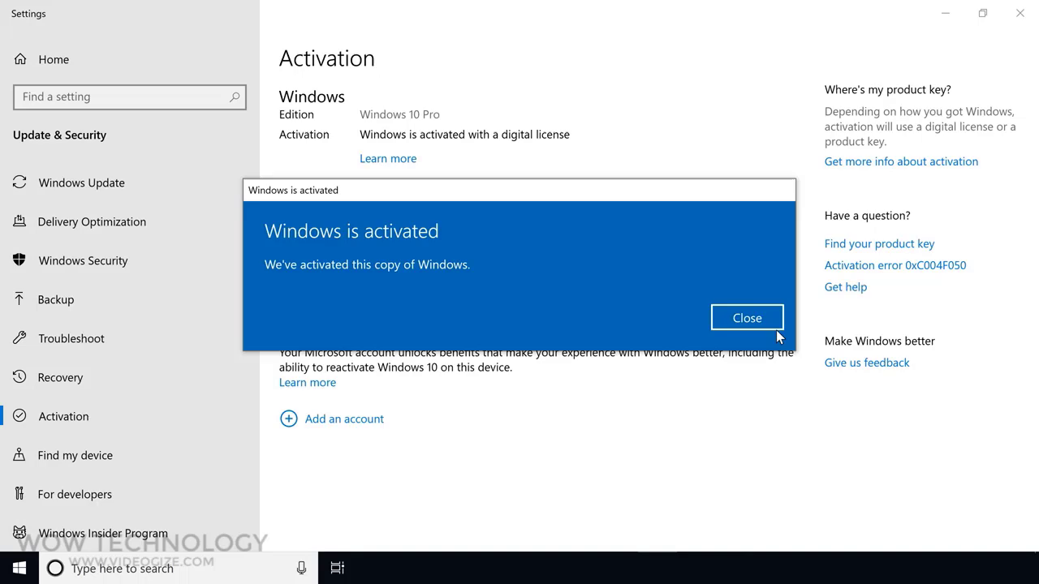
click(767, 325)
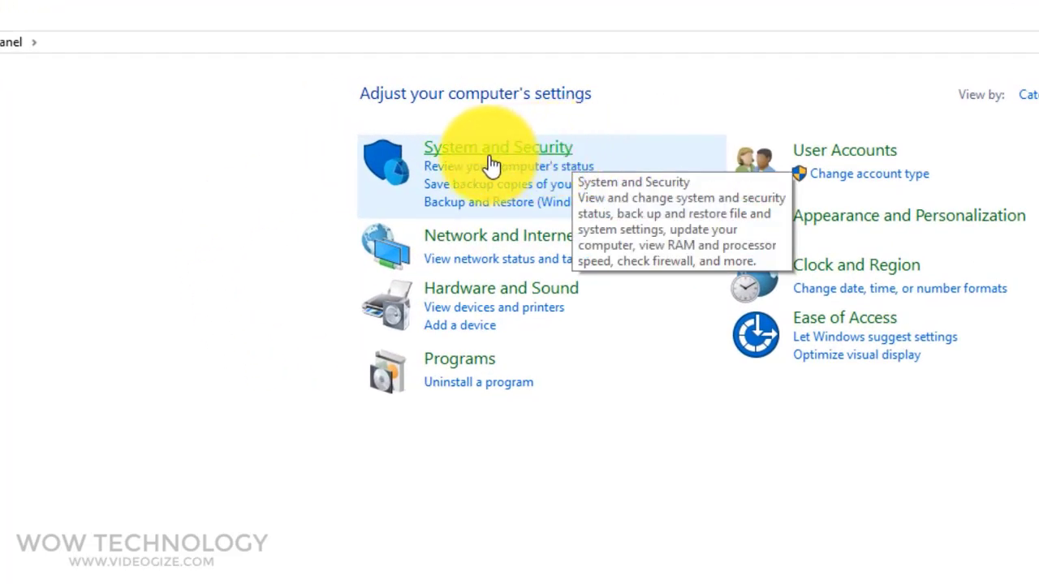
Step: Open System and Security, then the System information page
click(490, 155)
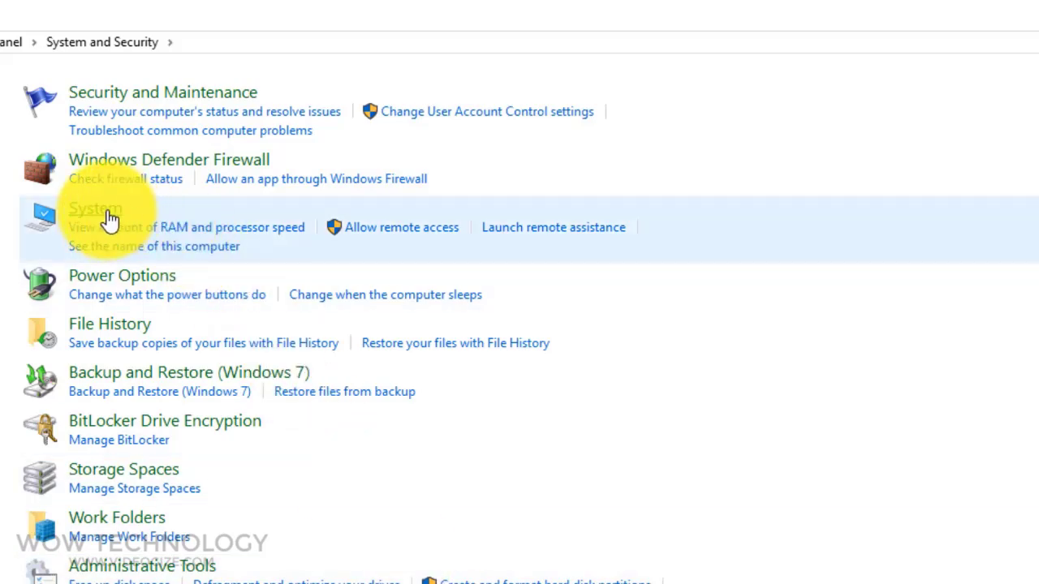
click(104, 211)
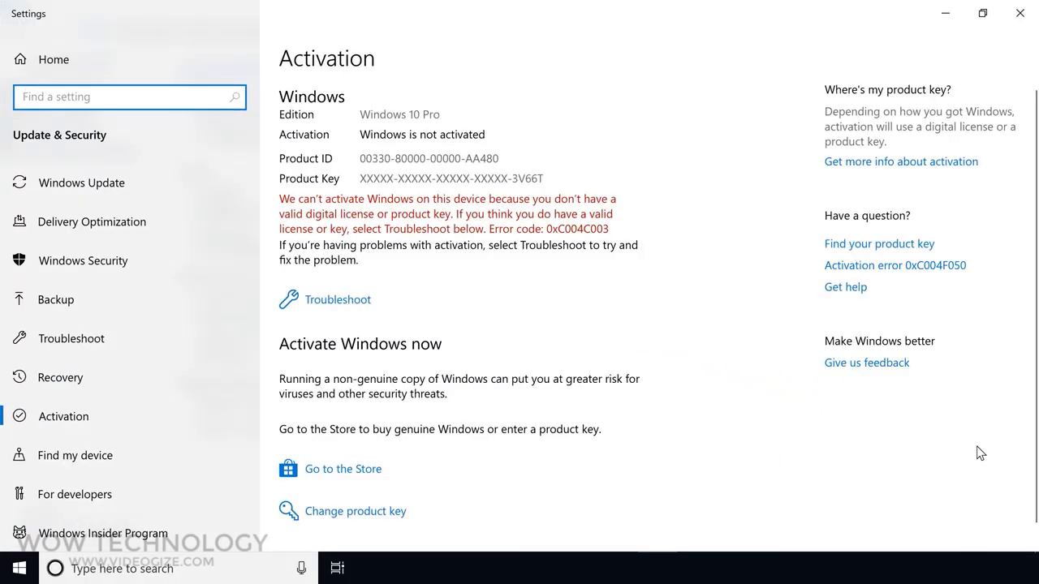
Step: Enter and submit a new Windows 10 Pro product key in Activation settings
scroll(424, 444, down, 1)
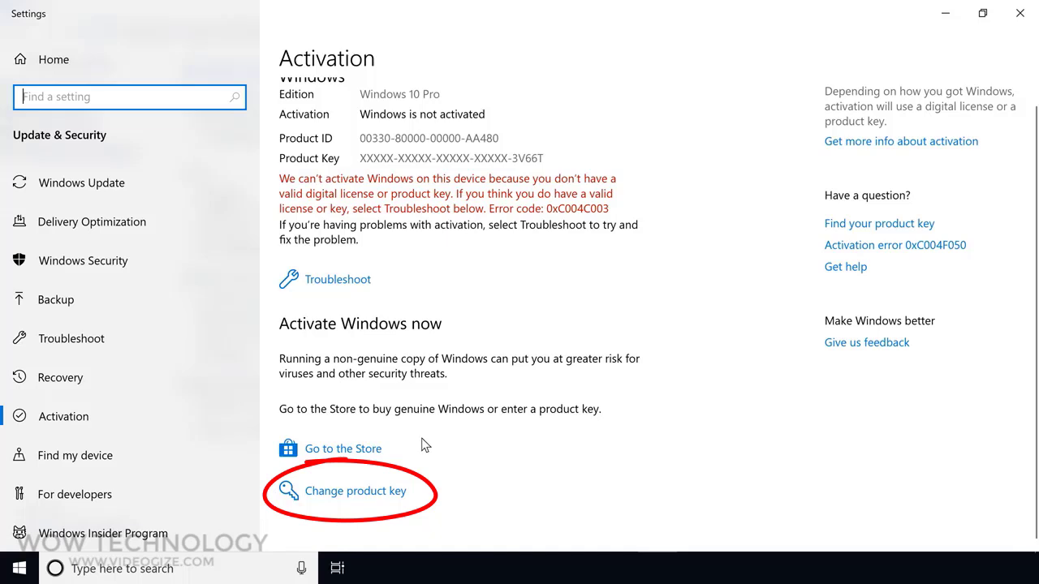
click(390, 494)
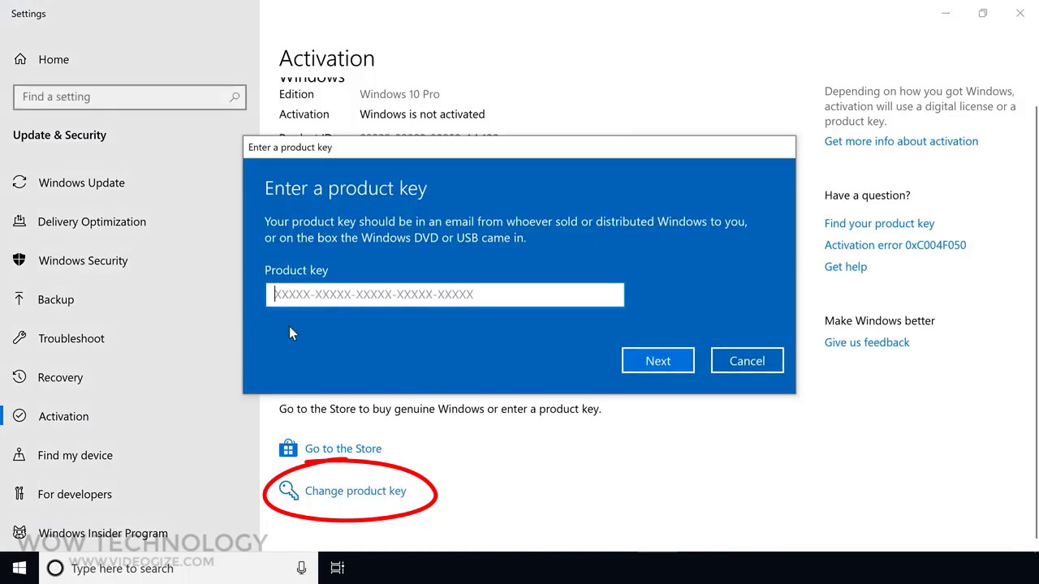
text(VK7JG-NPHTM)
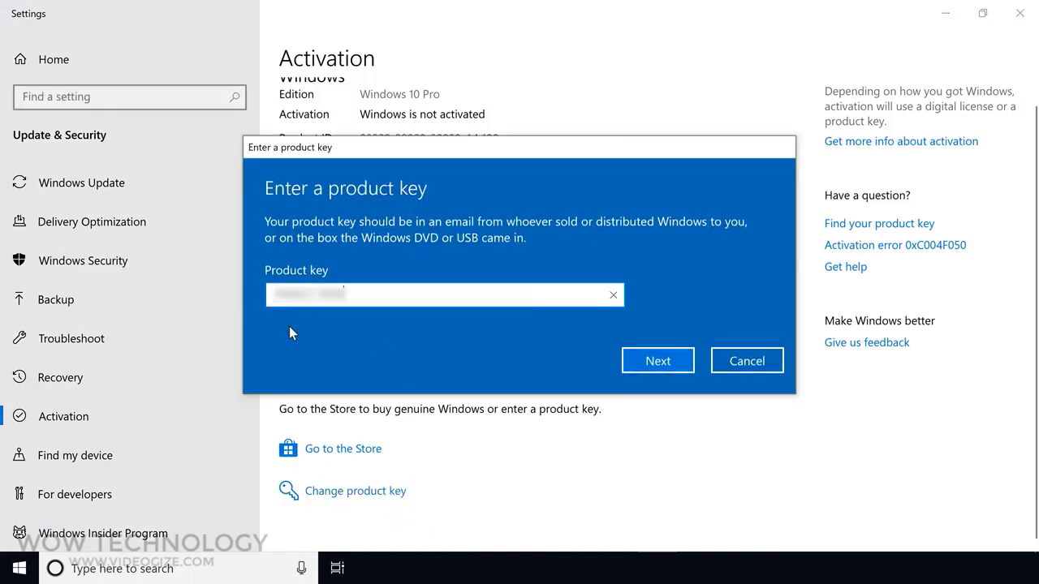
text(-C97JM-9MPGT-3V)
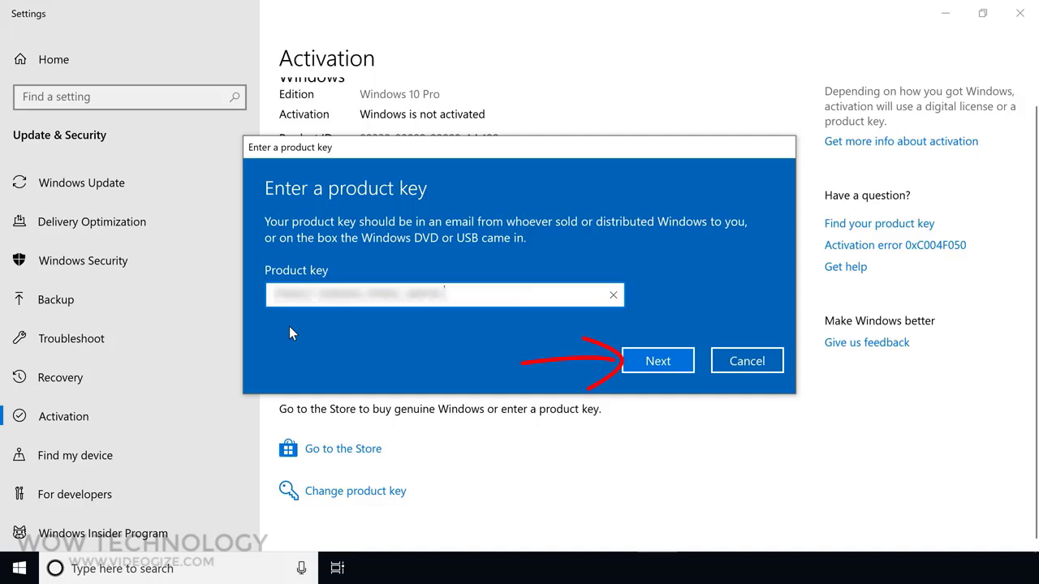
text(66T)
key(Return)
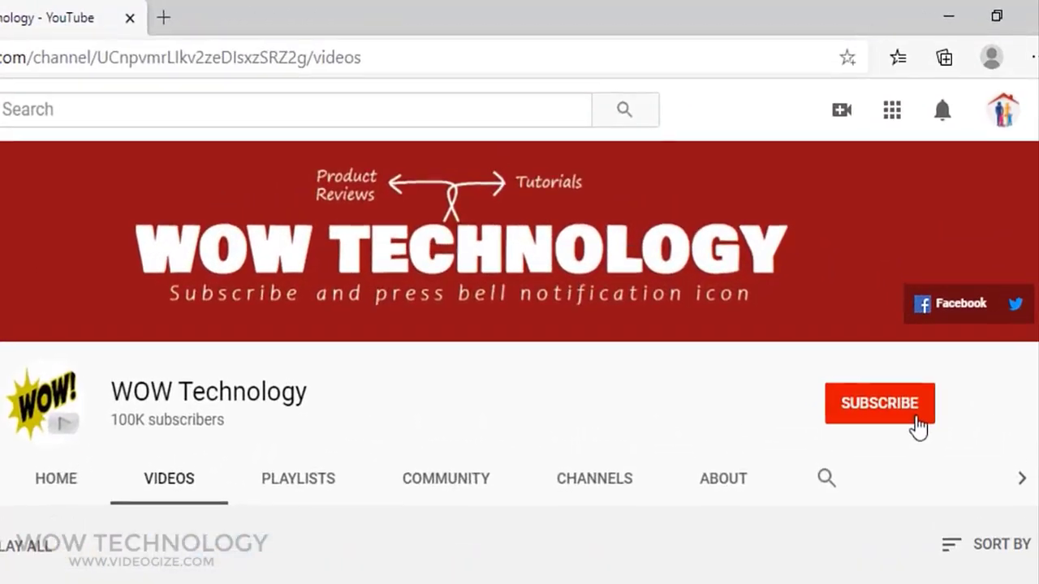
Step: Subscribe to WOW Technology on YouTube with all notifications turned on
click(922, 325)
click(925, 409)
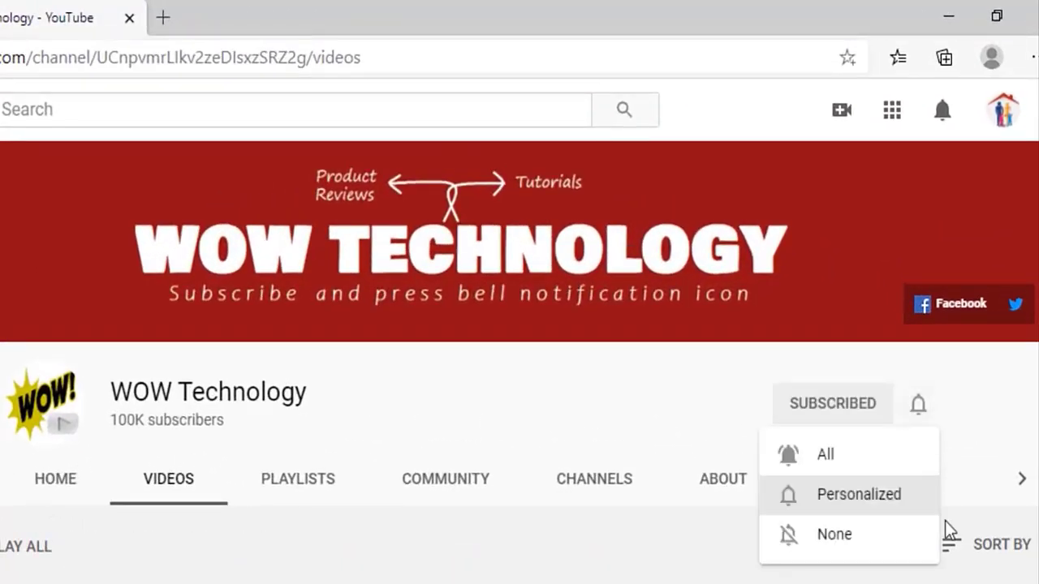
click(921, 456)
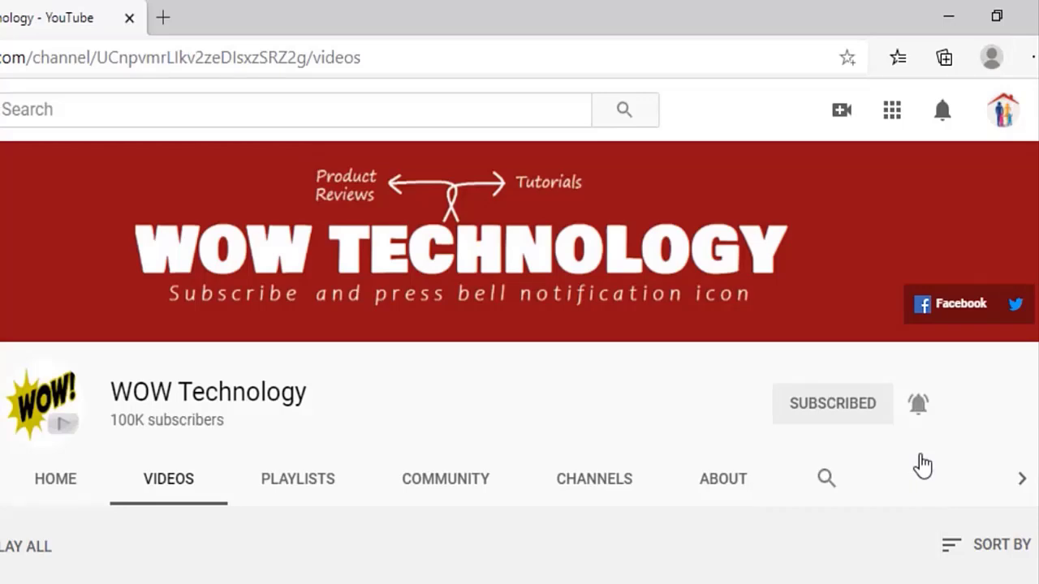